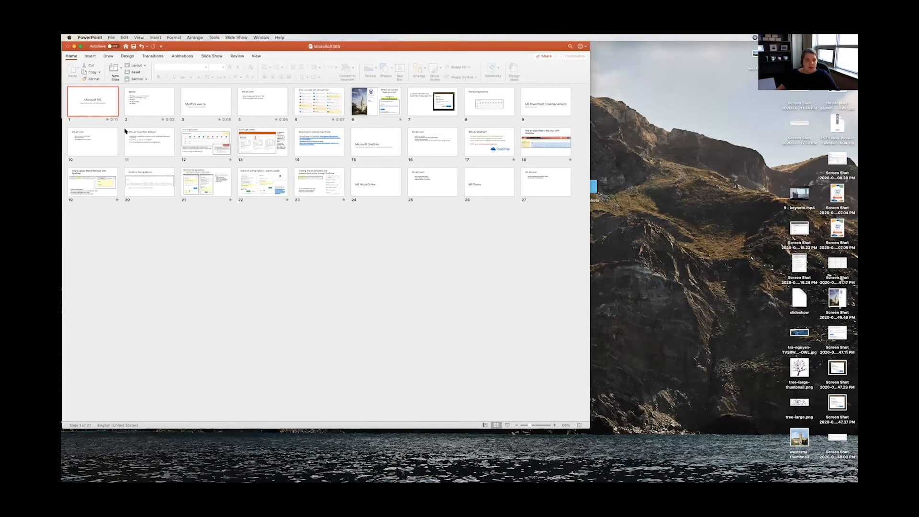
# Step: Save the presentation as a PowerPoint Show (.ppsx) named Microsoft Presentation on the Desktop
pyautogui.click(111, 38)
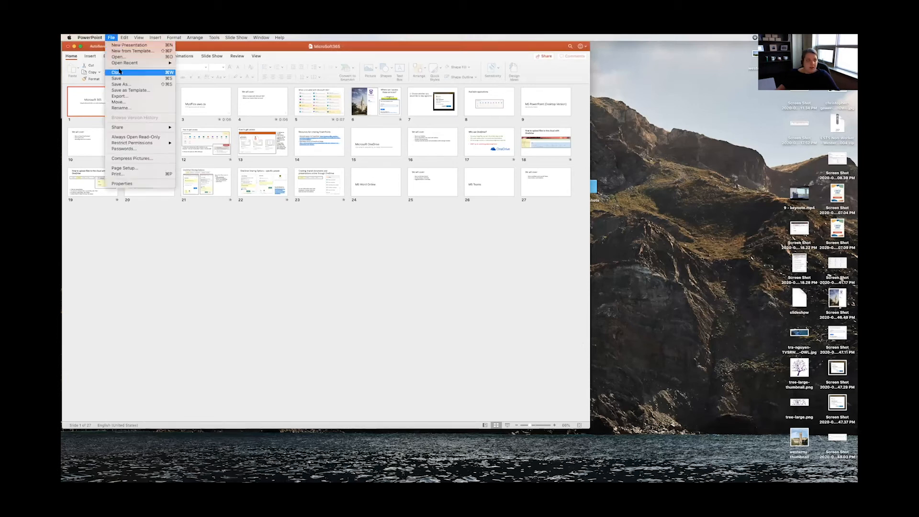
pyautogui.click(123, 84)
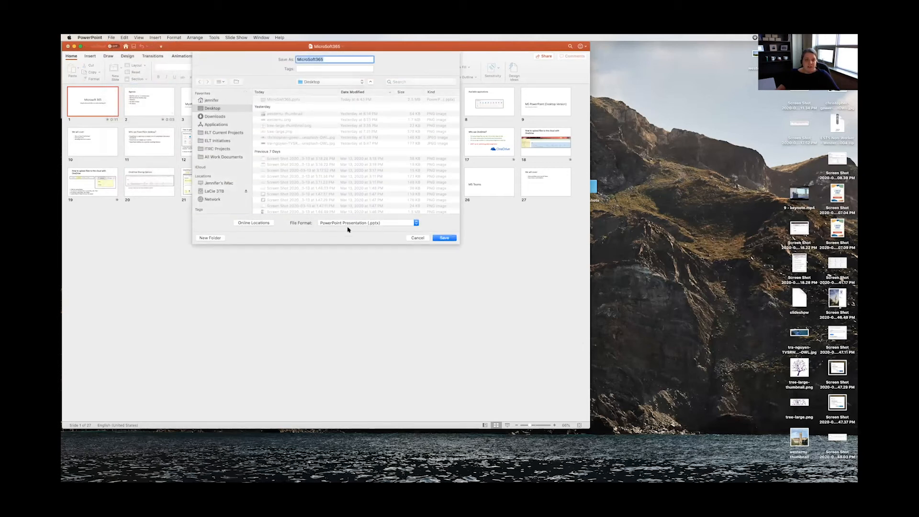
pyautogui.click(380, 222)
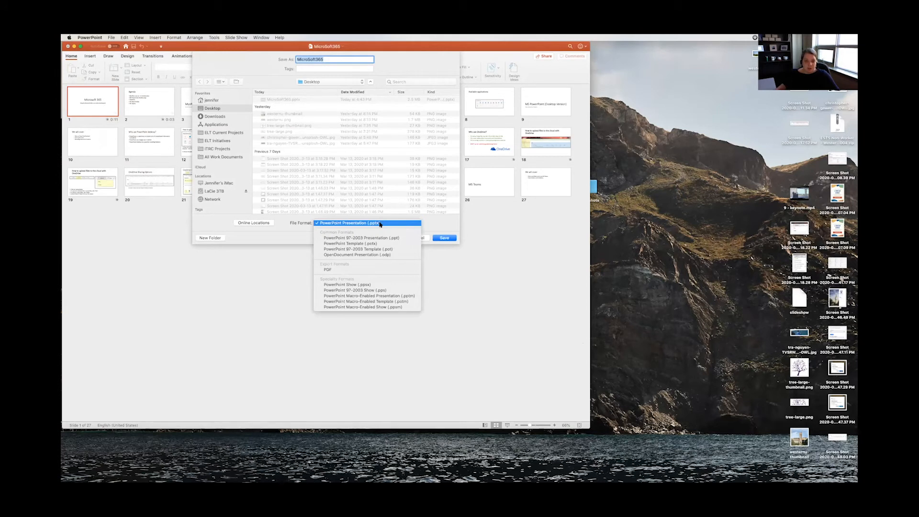
pyautogui.click(379, 284)
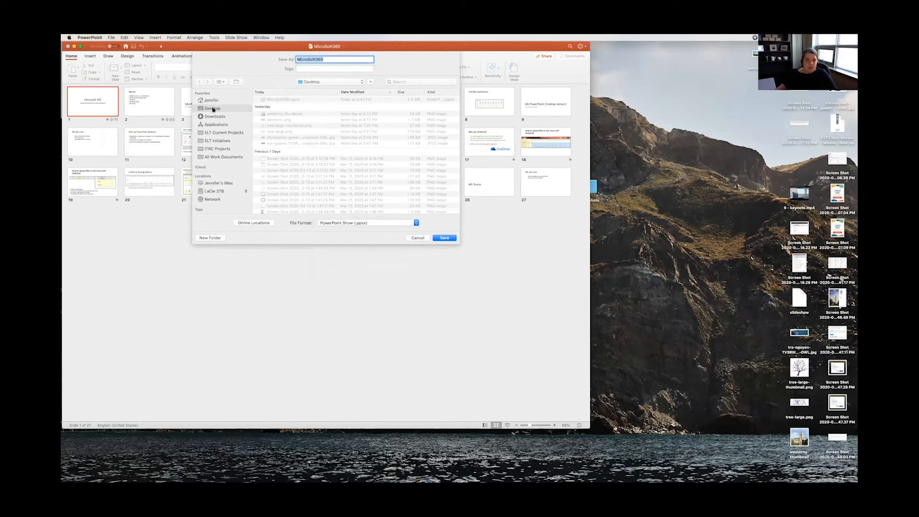
pyautogui.moveTo(330, 60); pyautogui.dragTo(295, 59)
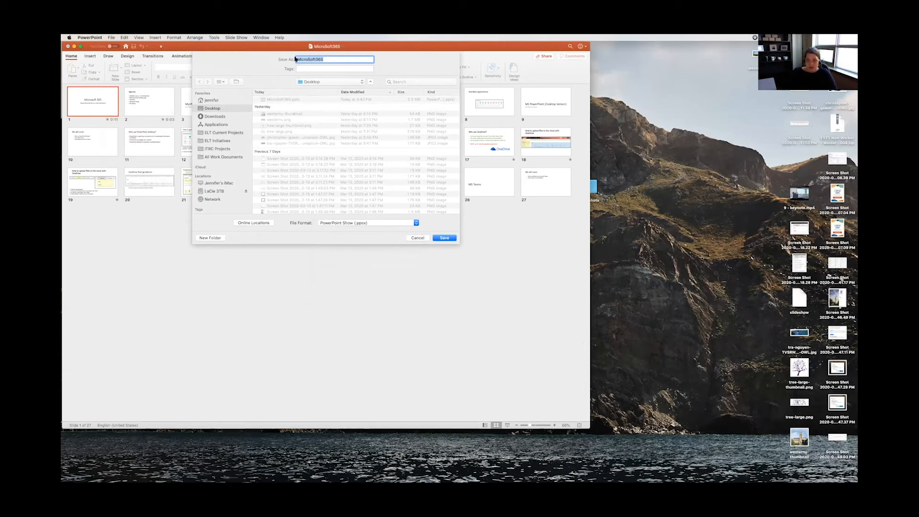
pyautogui.write('Microo')
pyautogui.write('oft Presen')
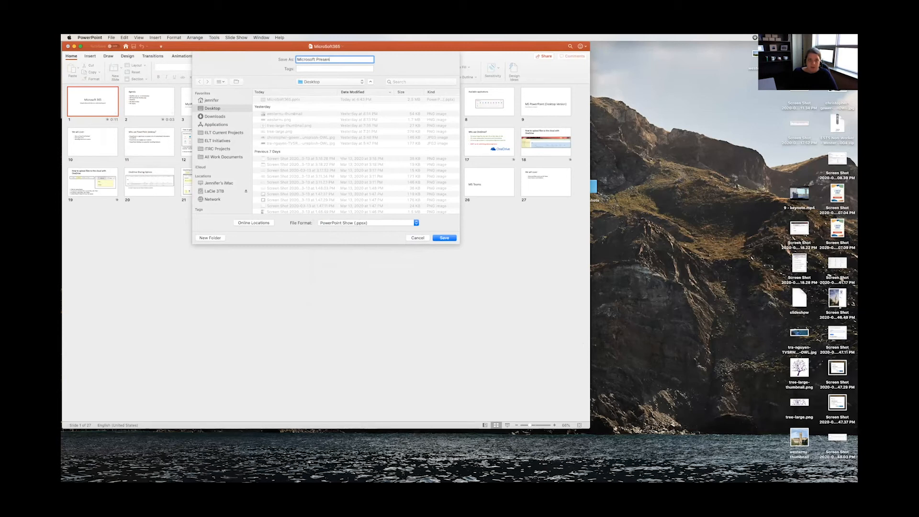
pyautogui.write('tt')
pyautogui.press('BackSpace')
pyautogui.write('ation')
pyautogui.click(445, 237)
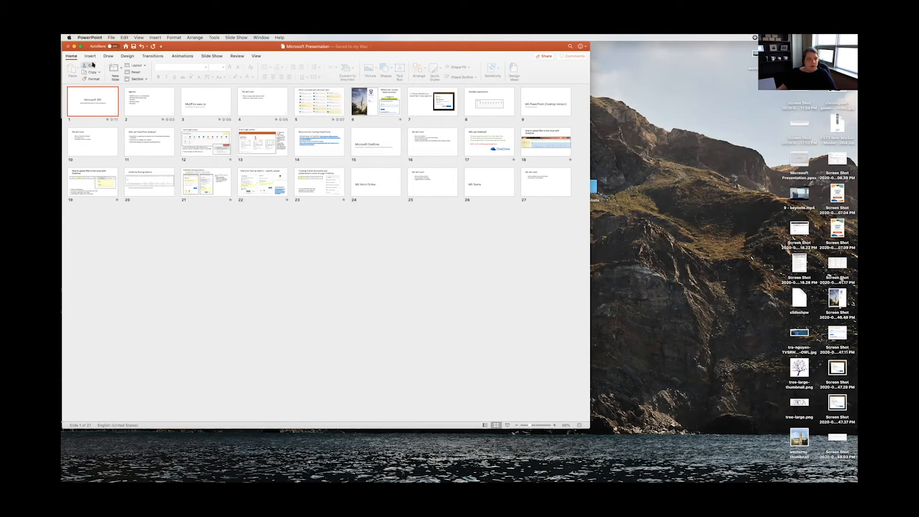
# Step: Close the presentation window and open the Microsoft Presentation.ppsx file from the Desktop
pyautogui.click(74, 46)
pyautogui.click(75, 46)
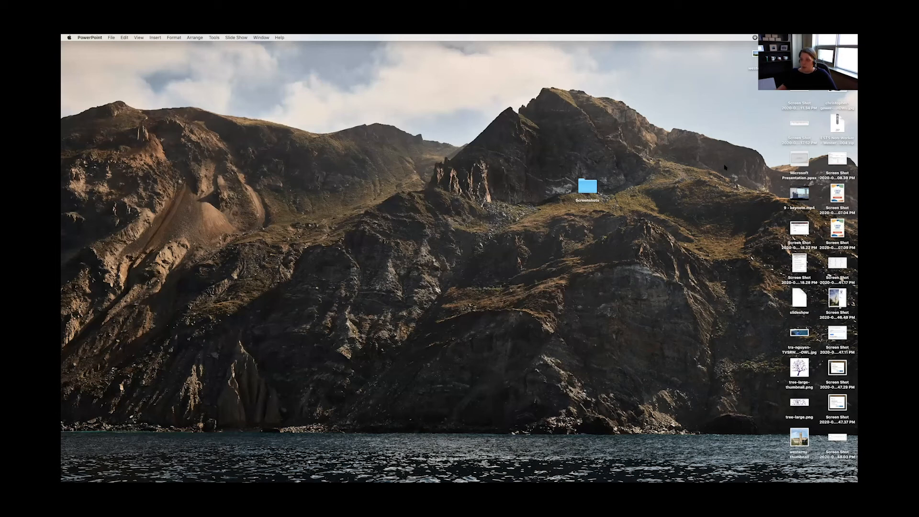
pyautogui.moveTo(797, 159)
pyautogui.doubleClick(799, 157)
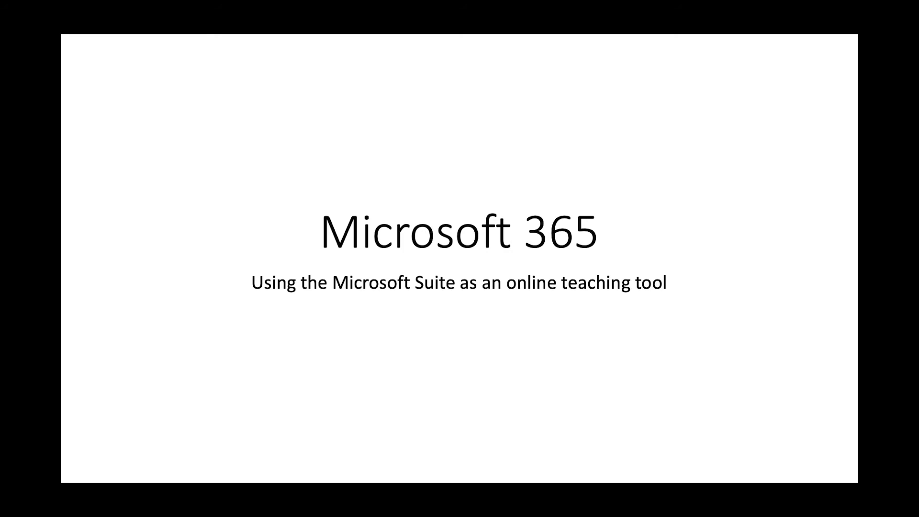
# Step: Advance through the slideshow's slides from the title slide to the Microsoft 365 apps slide
pyautogui.press('Right')
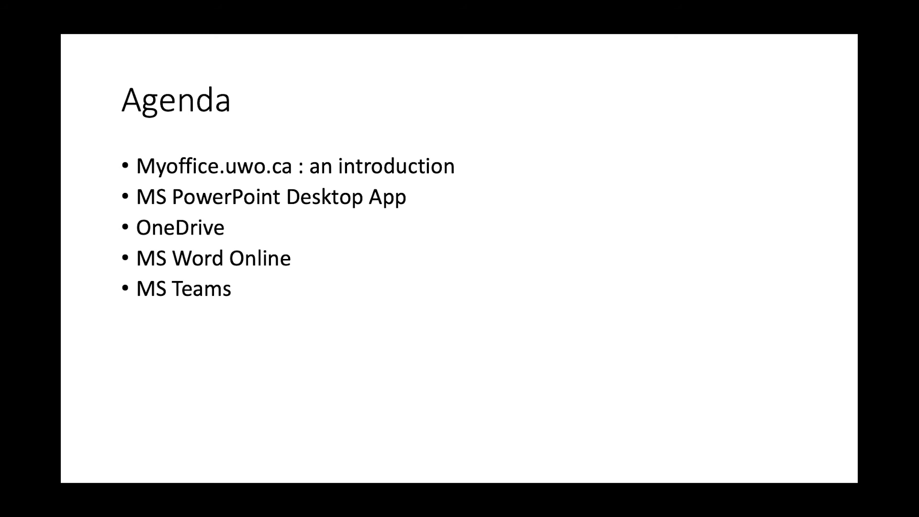
pyautogui.press('Right')
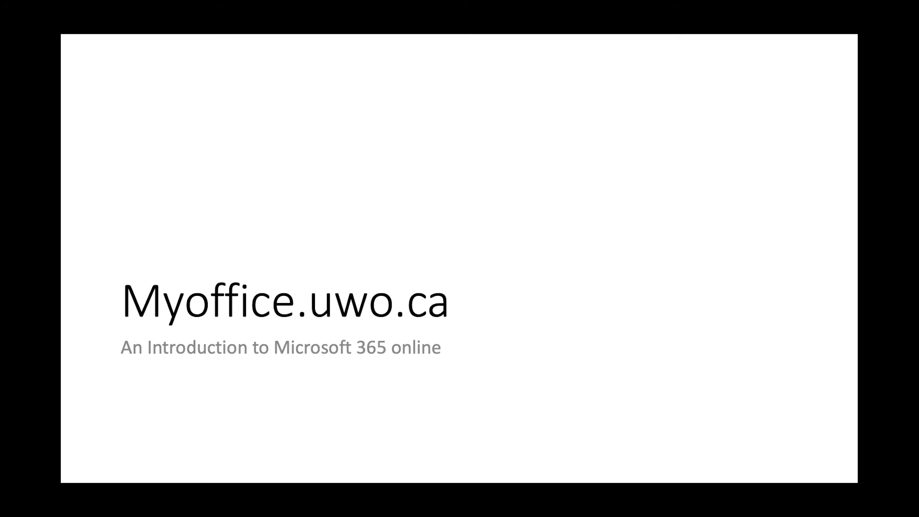
pyautogui.press('Right')
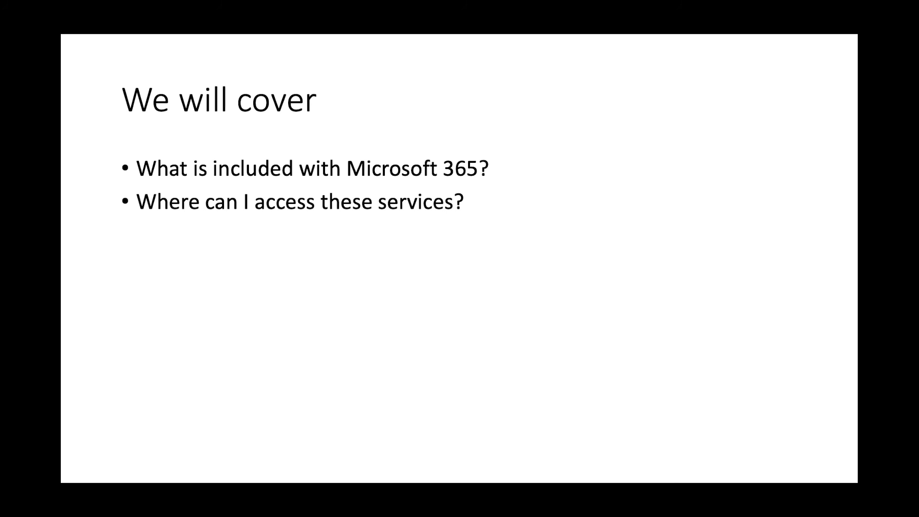
pyautogui.press('Right')
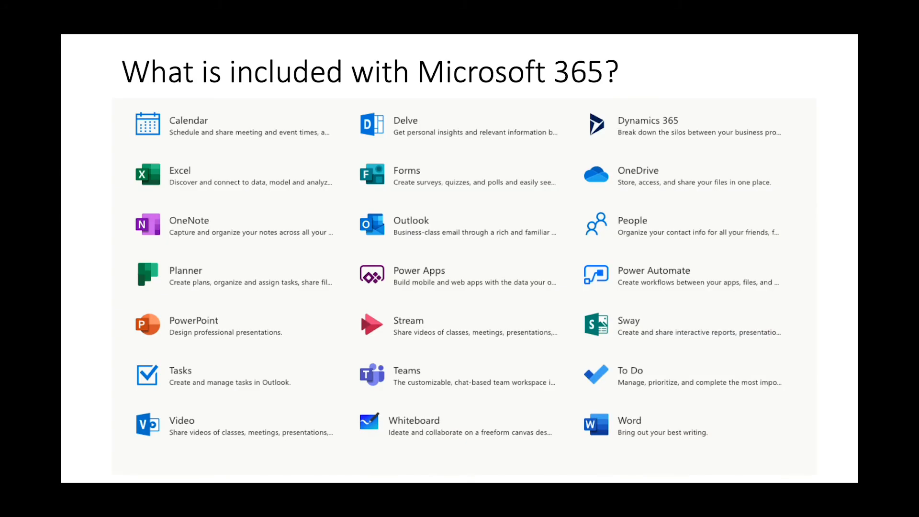
pyautogui.press('Right')
pyautogui.press('Right')
pyautogui.press('Right')
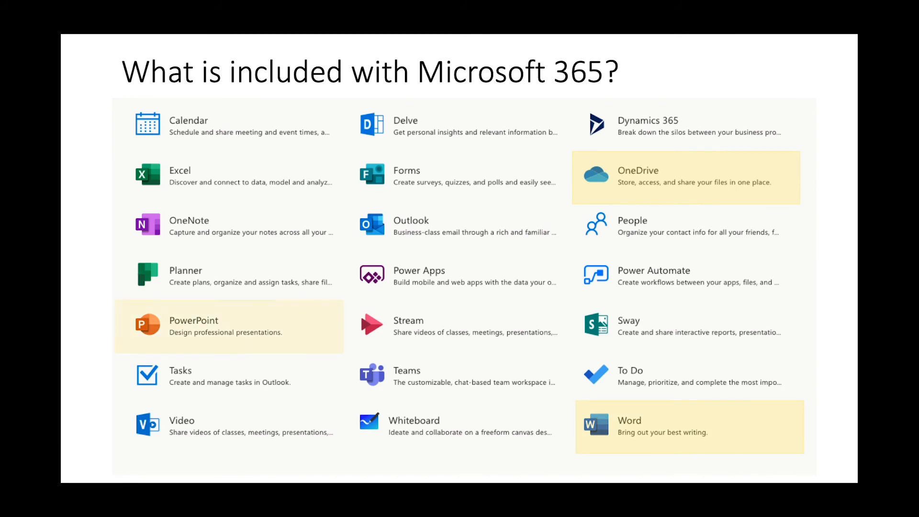
pyautogui.press('Right')
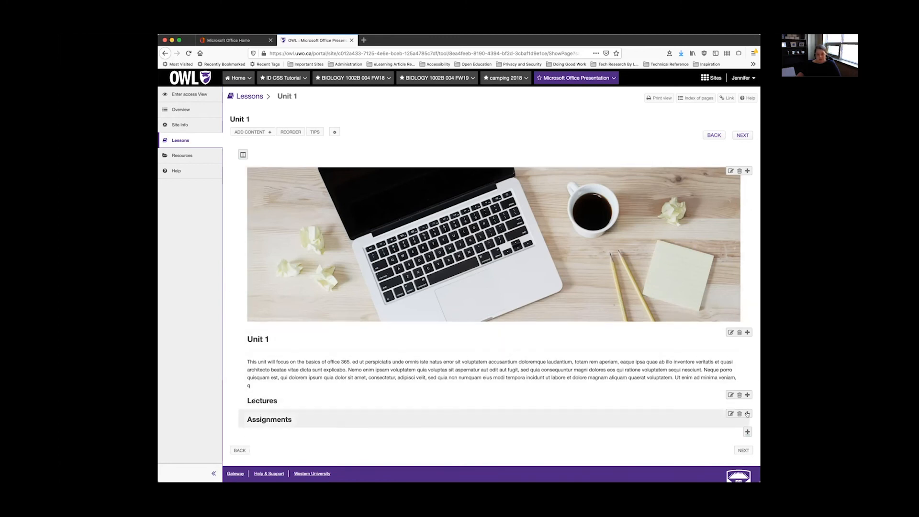
# Step: Add a content link in the Unit 1 lesson by uploading Microsoft Presentation.ppsx from the Desktop and saving
pyautogui.click(747, 414)
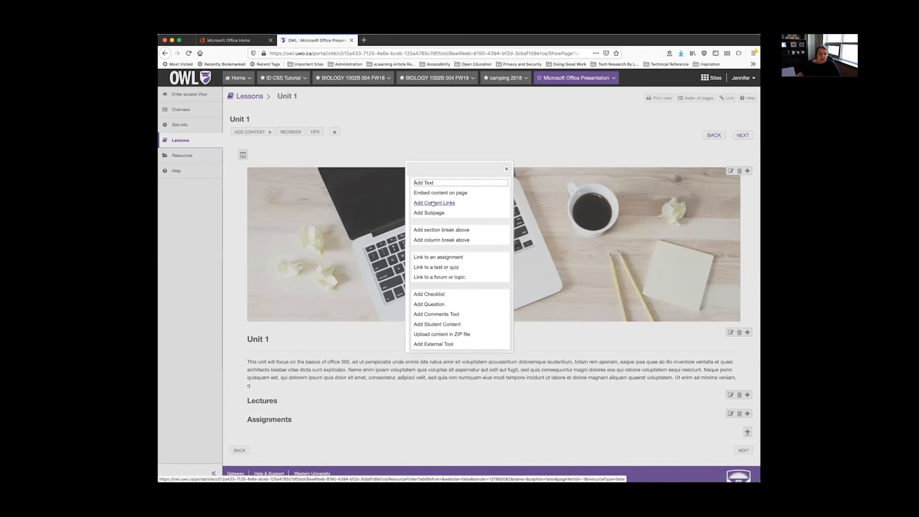
pyautogui.click(433, 203)
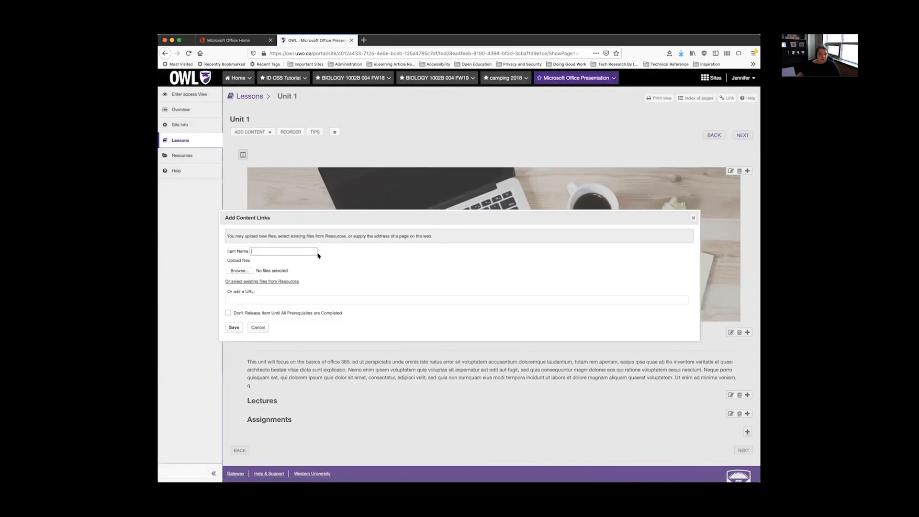
pyautogui.click(243, 271)
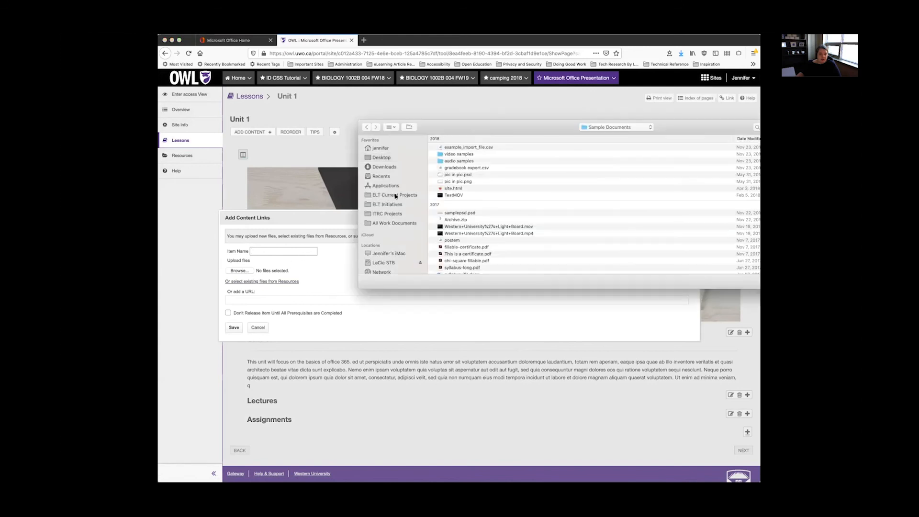
pyautogui.click(387, 158)
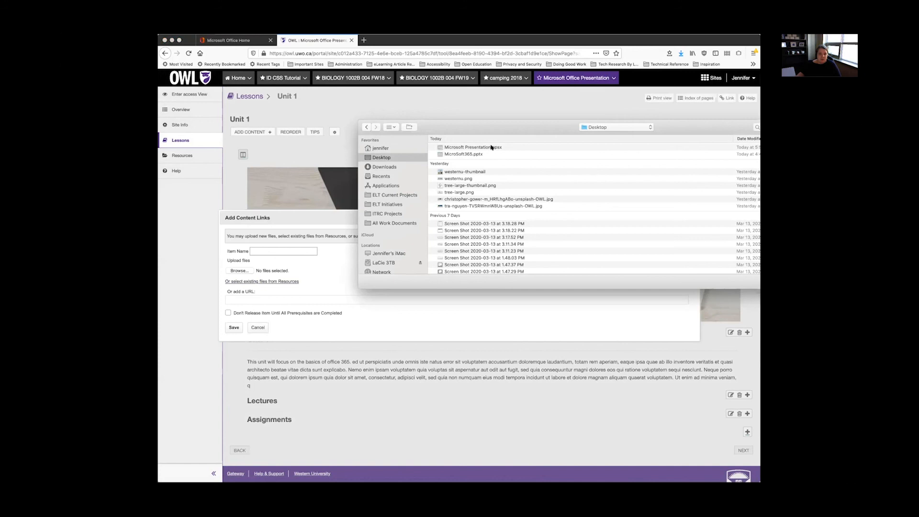
pyautogui.click(495, 148)
pyautogui.press('Return')
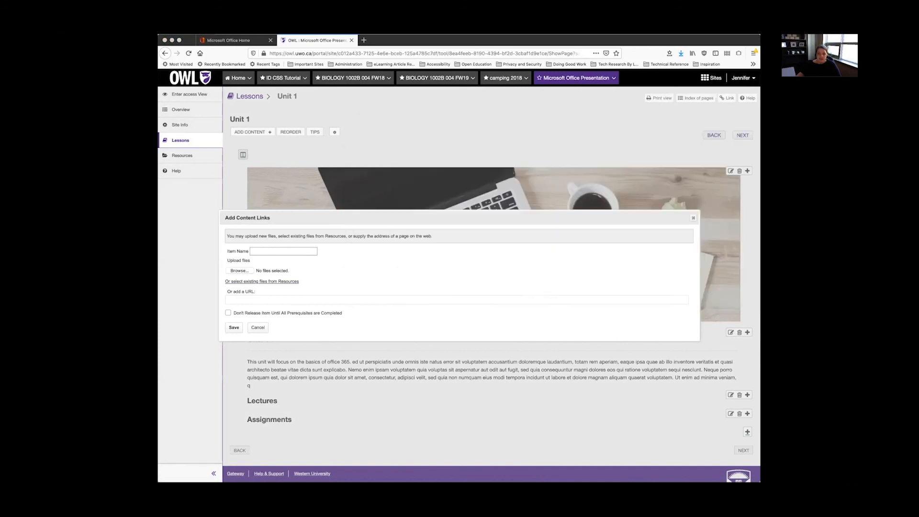
pyautogui.click(234, 326)
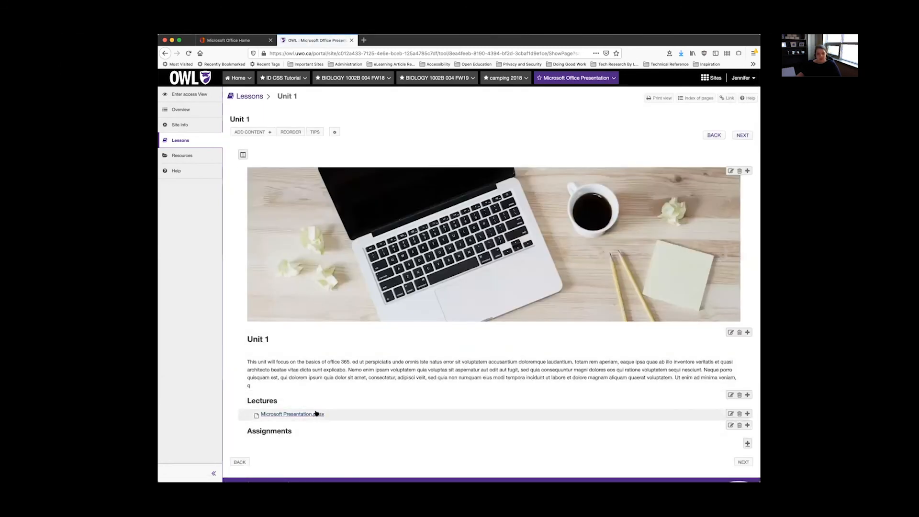
# Step: Open the uploaded Microsoft Presentation.ppsx link under Lectures
pyautogui.click(315, 415)
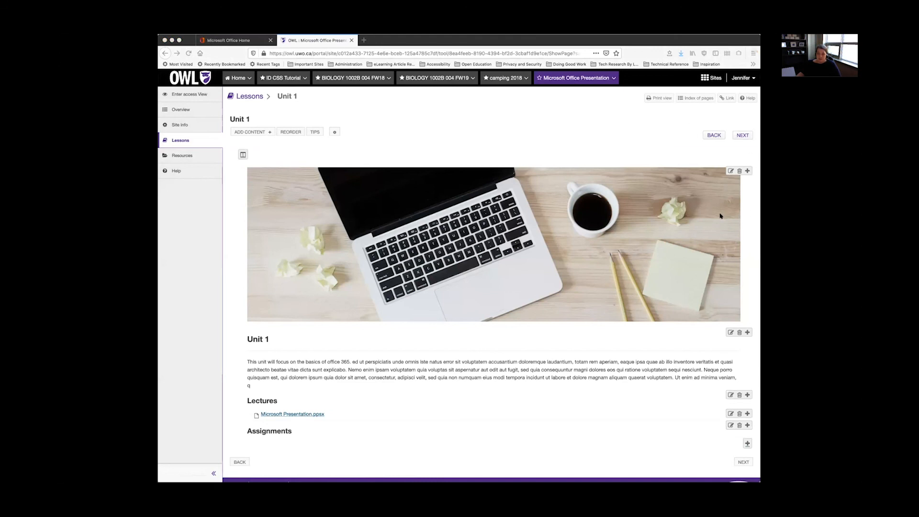
pyautogui.click(720, 216)
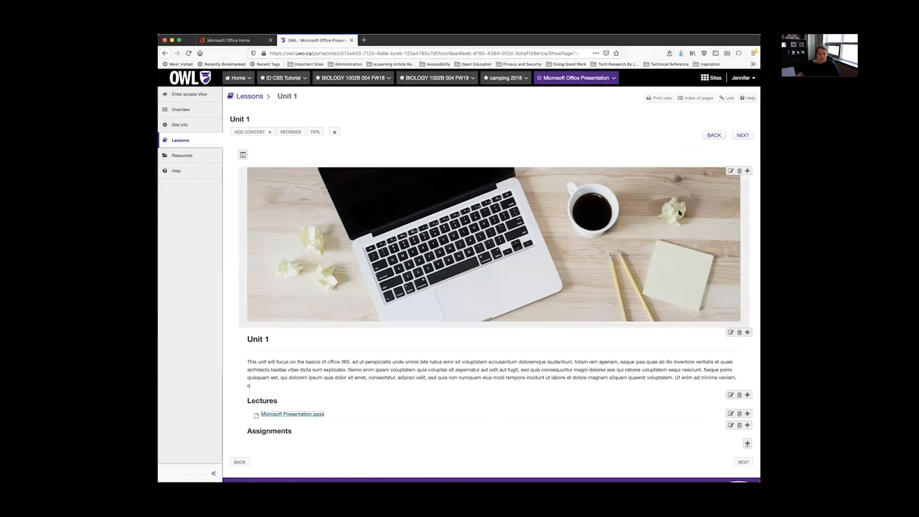